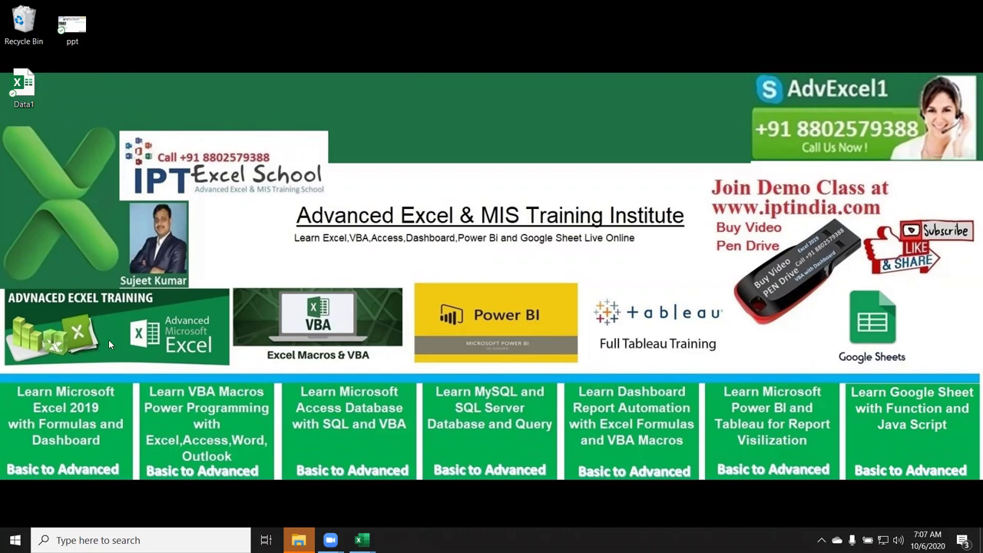
- Bring Book1 to the front, clear every value on Sheet1, and return to A1
{"action": "left_click_drag", "start_coordinate": [1, 269], "coordinate": [263, 365]}
{"action": "mouse_move", "coordinate": [362, 540]}
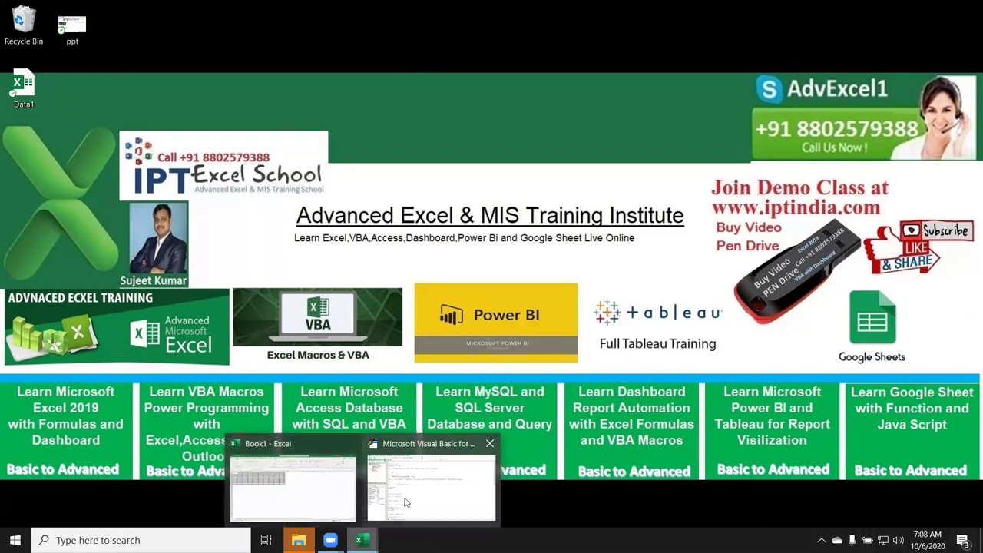
{"action": "left_click", "coordinate": [356, 481]}
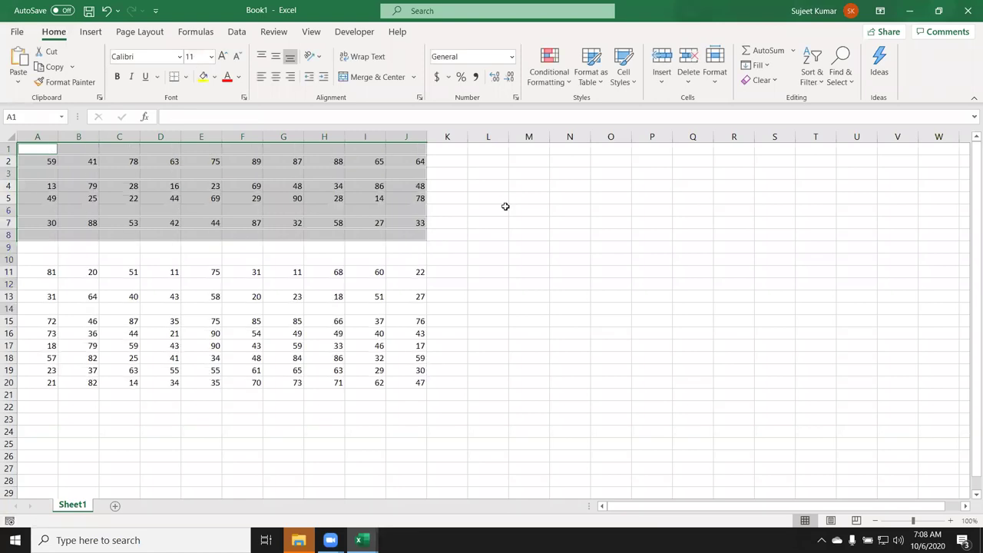
{"action": "key", "text": "ctrl+a"}
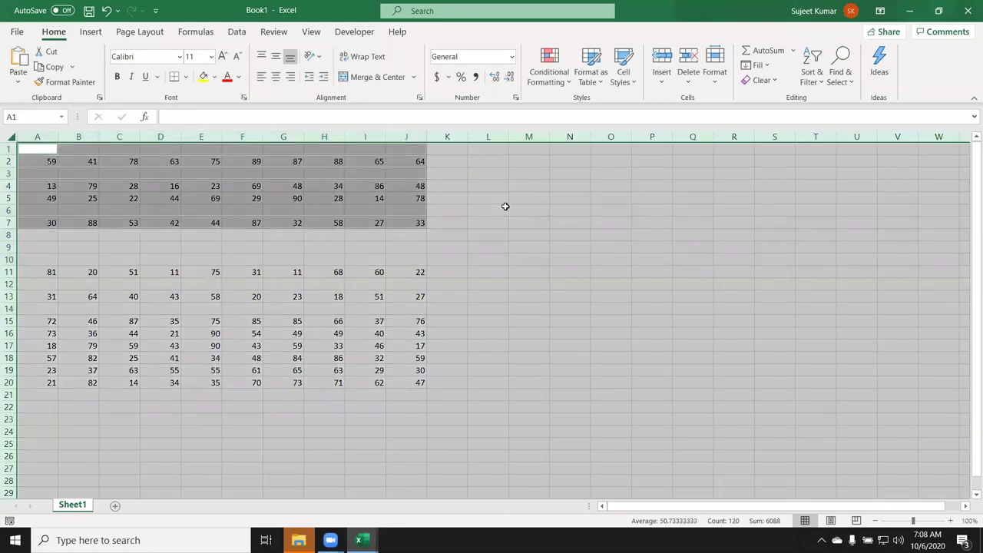
{"action": "key", "text": "End"}
{"action": "key", "text": "Delete"}
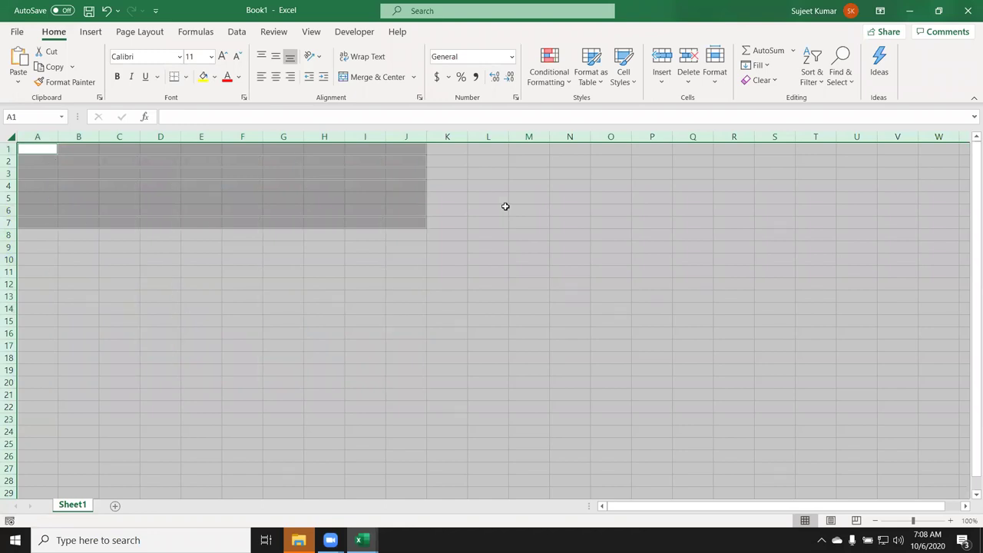
{"action": "key", "text": "ctrl+Home"}
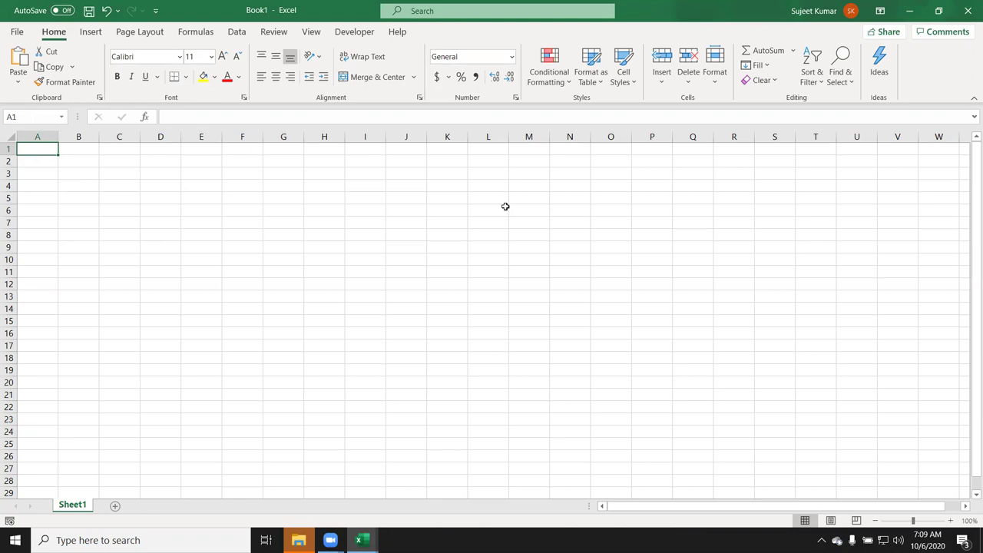
- Enter the label 'Data Storage' in cell C2
{"action": "key", "text": "Right"}
{"action": "key", "text": "Down"}
{"action": "key", "text": "Right"}
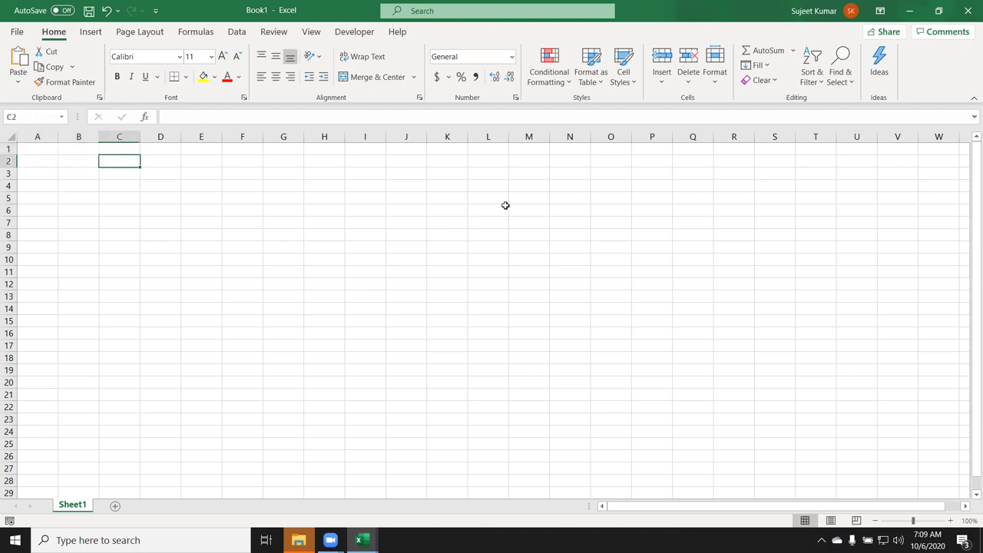
{"action": "type", "text": "Da"}
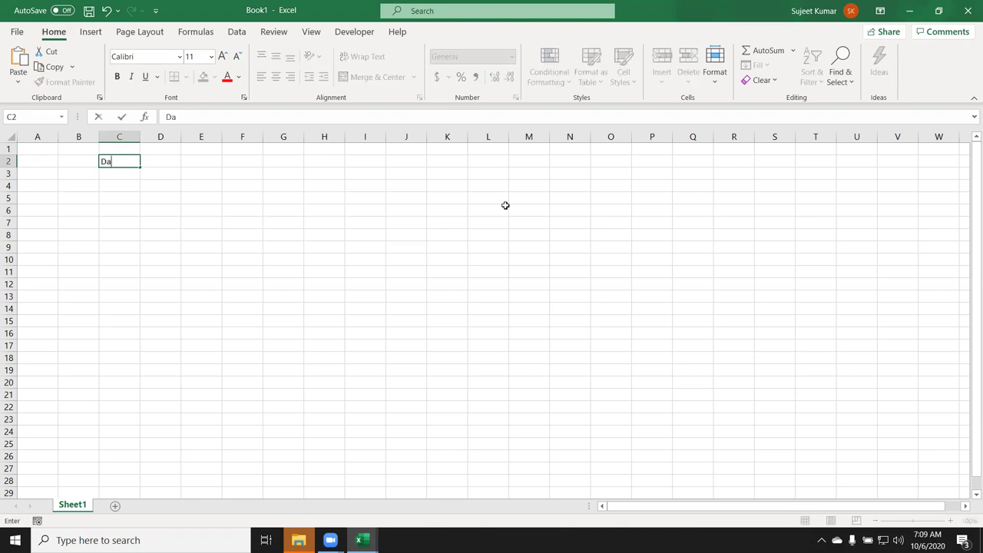
{"action": "type", "text": "ta "}
{"action": "type", "text": "Str"}
{"action": "key", "text": "BackSpace"}
{"action": "type", "text": "orage"}
{"action": "key", "text": "Return"}
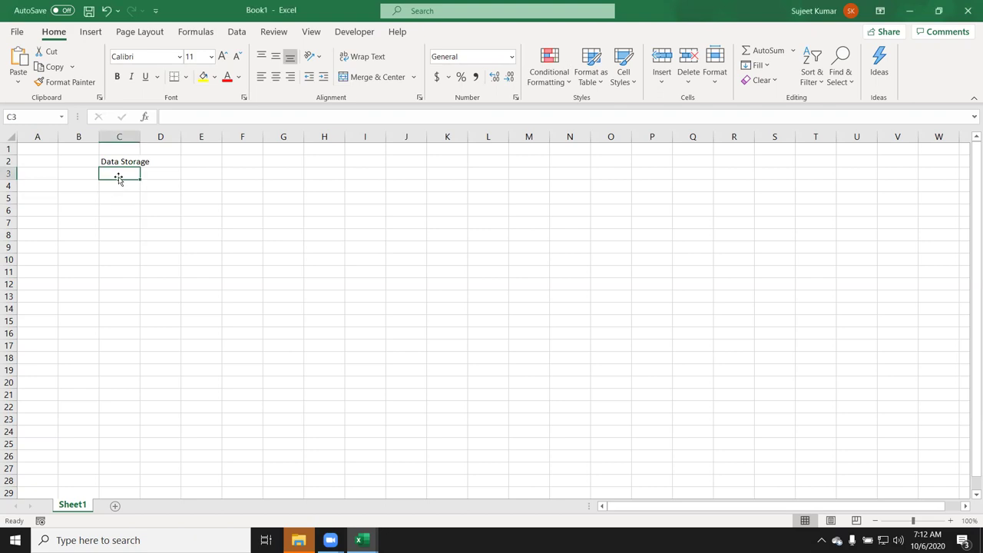
- Enter the label 'Calculation' in cell C3
{"action": "type", "text": "Ca"}
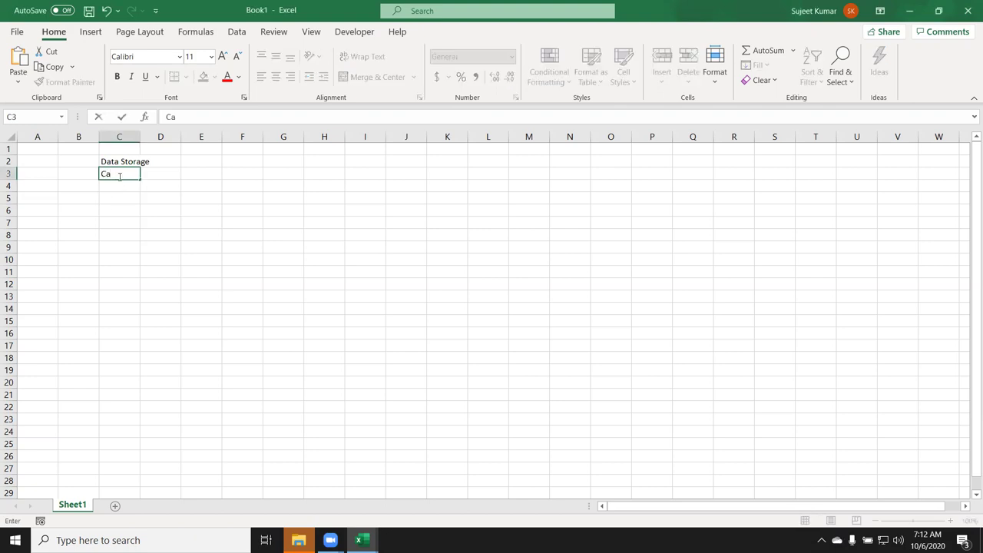
{"action": "type", "text": "lculation"}
{"action": "key", "text": "Return"}
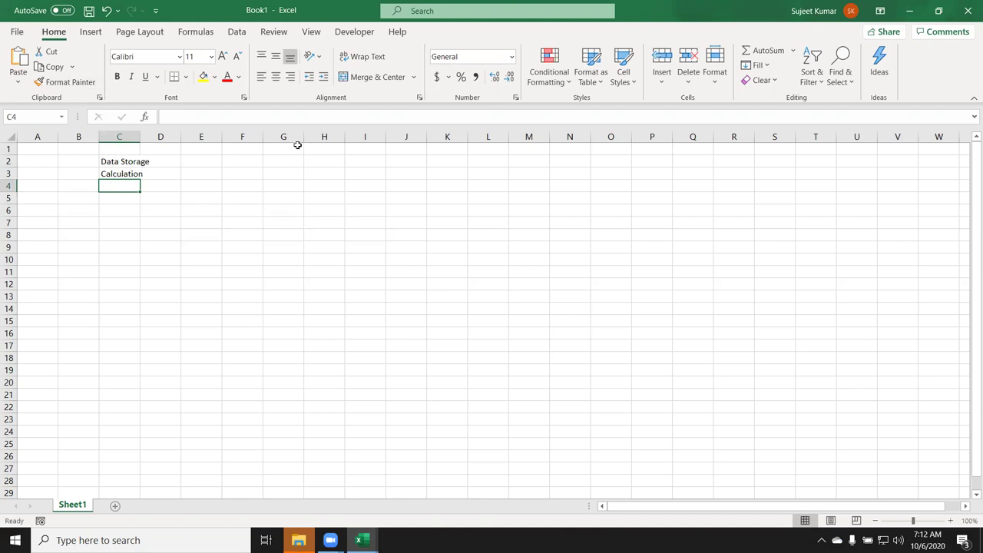
- Enter Q1 and Q2 headers in G3:H3 with values 50 and 60 below them
{"action": "left_click_drag", "start_coordinate": [295, 136], "coordinate": [318, 148]}
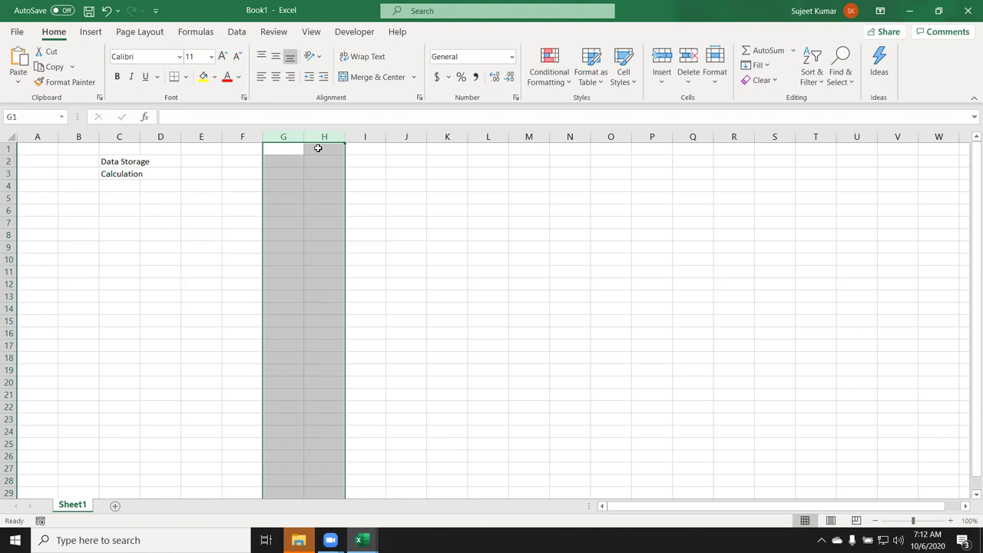
{"action": "key", "text": "Down"}
{"action": "key", "text": "Down"}
{"action": "type", "text": "Q1"}
{"action": "key", "text": "Tab"}
{"action": "type", "text": "Q2"}
{"action": "key", "text": "Return"}
{"action": "type", "text": "50"}
{"action": "key", "text": "Tab"}
{"action": "type", "text": "60"}
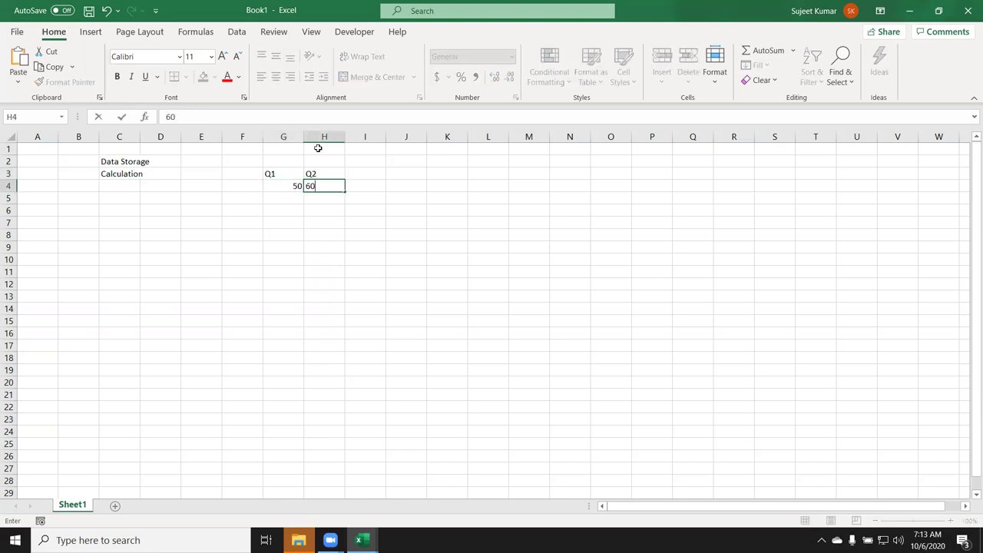
{"action": "key", "text": "Tab"}
- Add a 'Gr' heading in I3 and enter the growth formula =(H4-G4)/G4 in I4
{"action": "key", "text": "Up"}
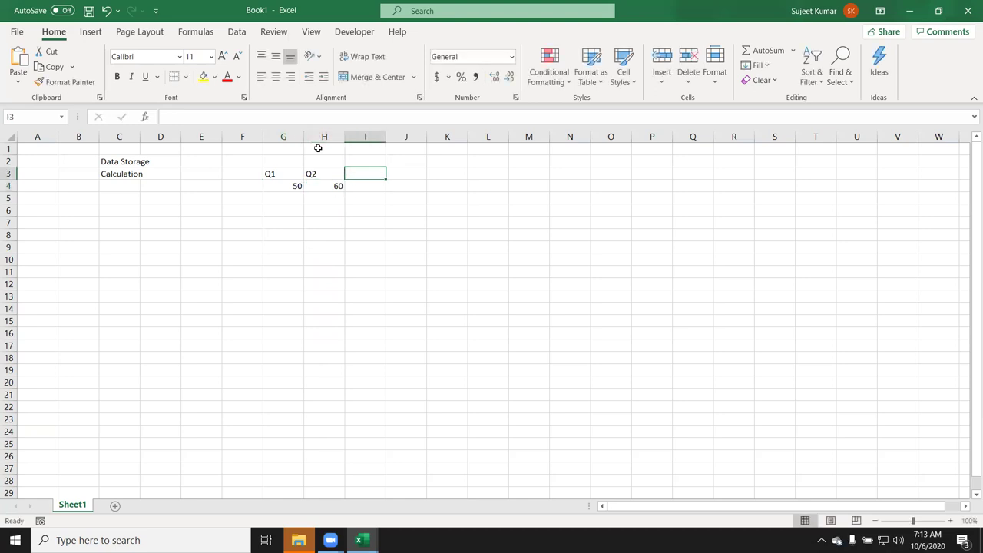
{"action": "type", "text": "Gr"}
{"action": "key", "text": "Return"}
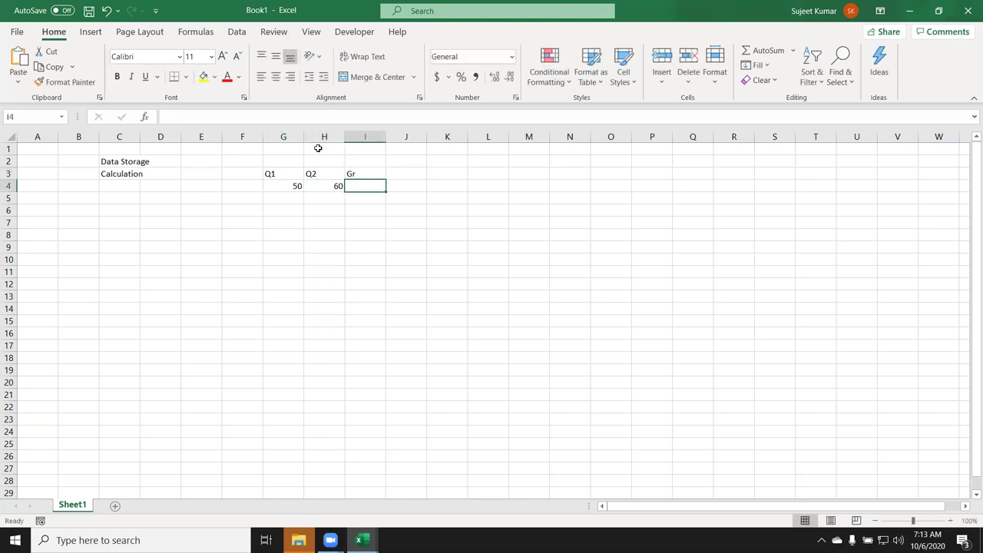
{"action": "type", "text": "=("}
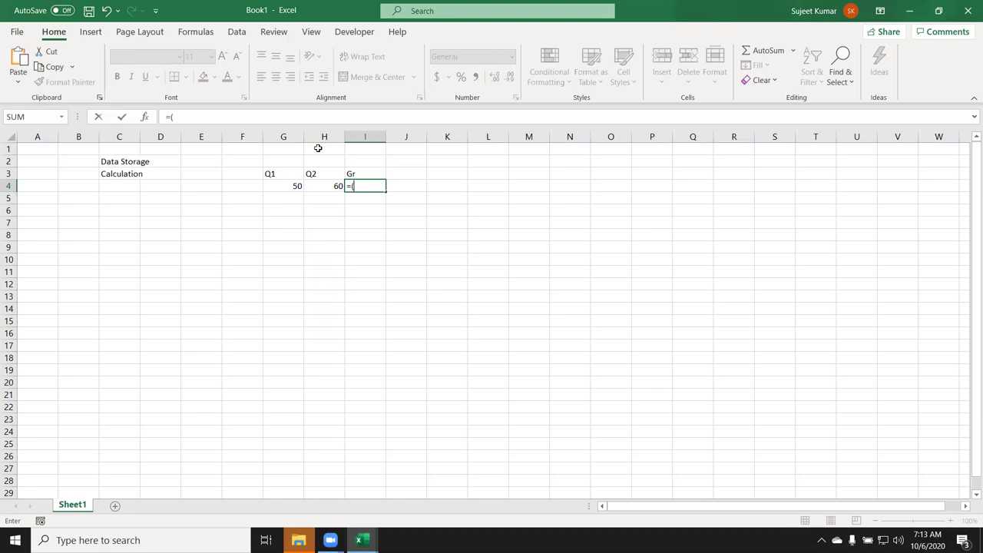
{"action": "key", "text": "Left"}
{"action": "type", "text": "-"}
{"action": "key", "text": "Left"}
{"action": "key", "text": "Left"}
{"action": "type", "text": ")/"}
{"action": "key", "text": "Left"}
{"action": "key", "text": "Left"}
{"action": "key", "text": "Return"}
- Format I4 as a percentage so the growth shows 20%, then recheck its formula
{"action": "key", "text": "Up"}
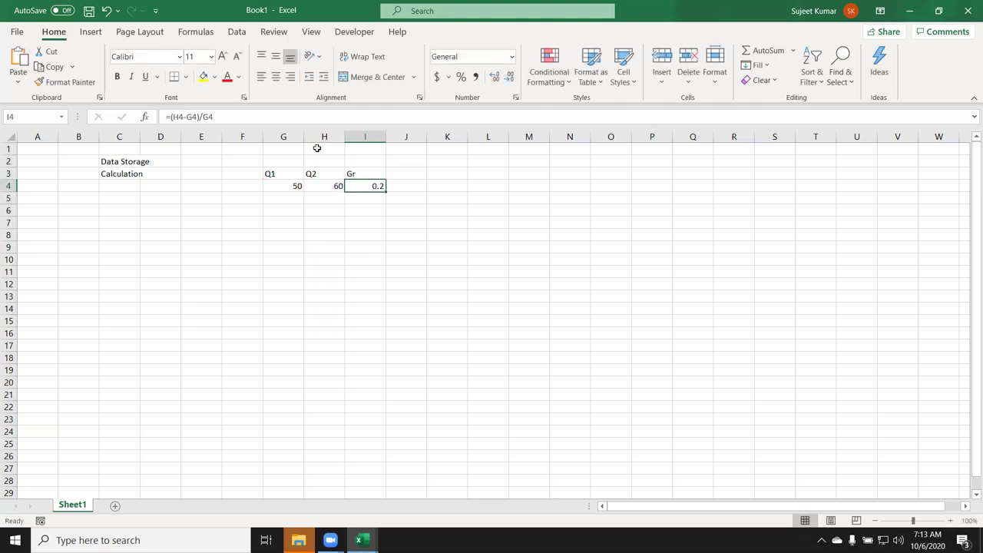
{"action": "left_click", "coordinate": [463, 81]}
{"action": "key", "text": "F2"}
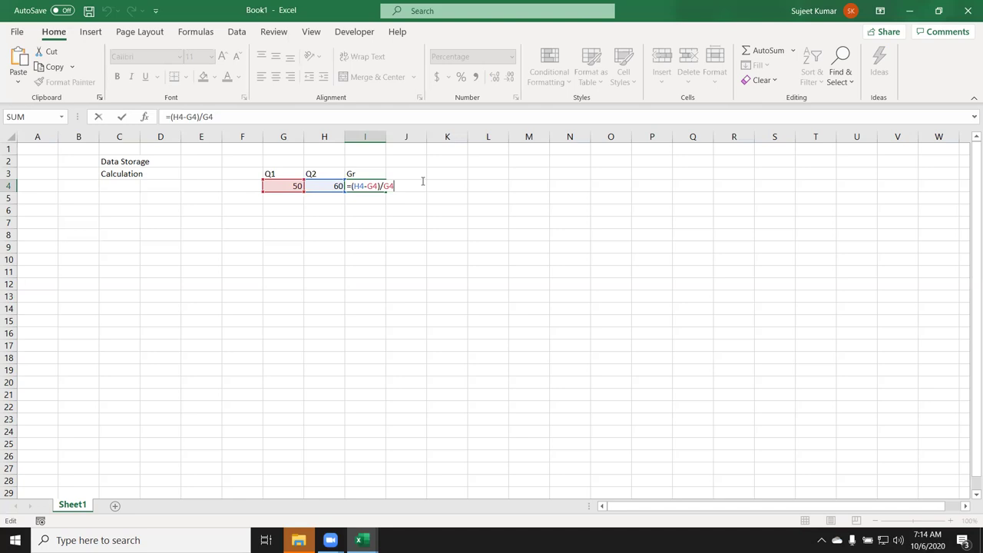
{"action": "key", "text": "Return"}
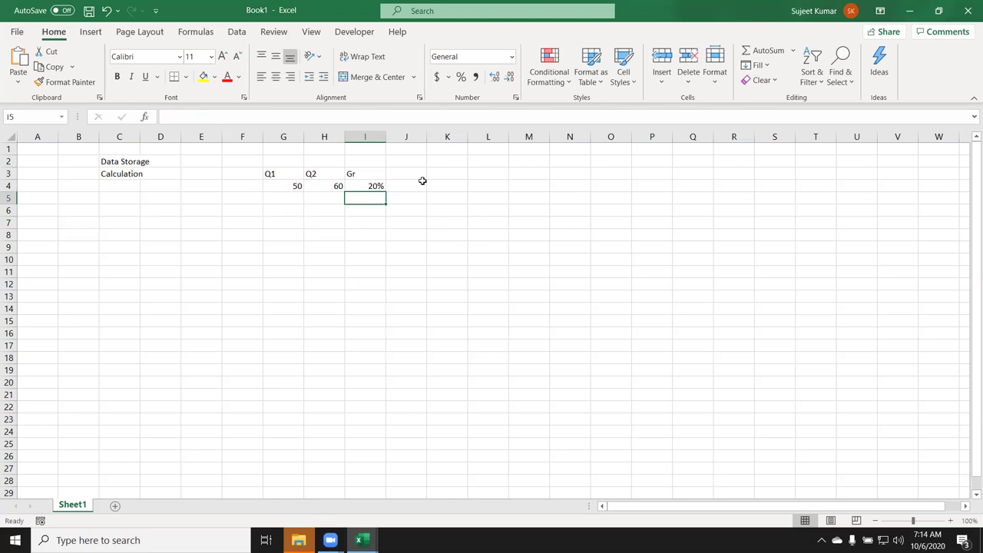
- Return to cell I4 and show the Formulas ribbon tools
{"action": "key", "text": "Up"}
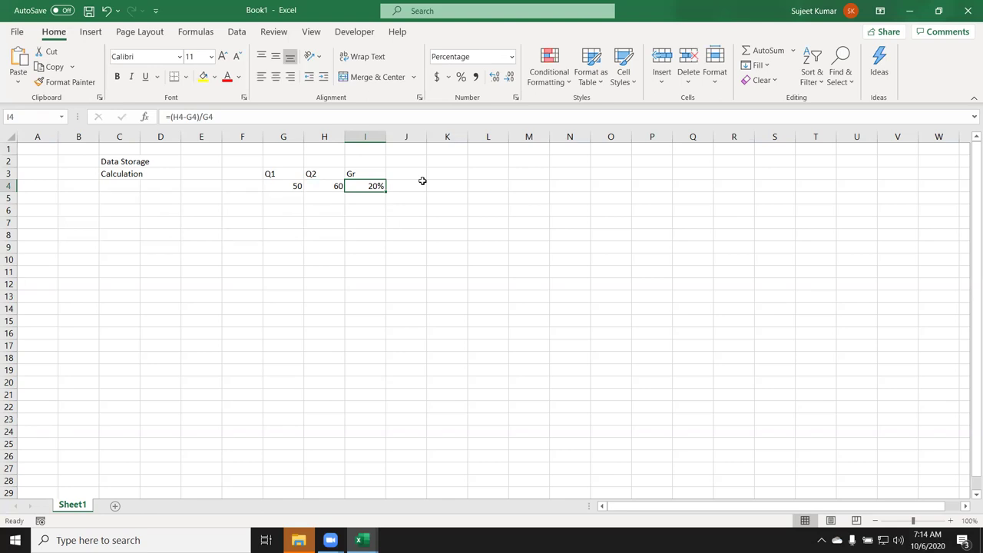
{"action": "left_click", "coordinate": [194, 31]}
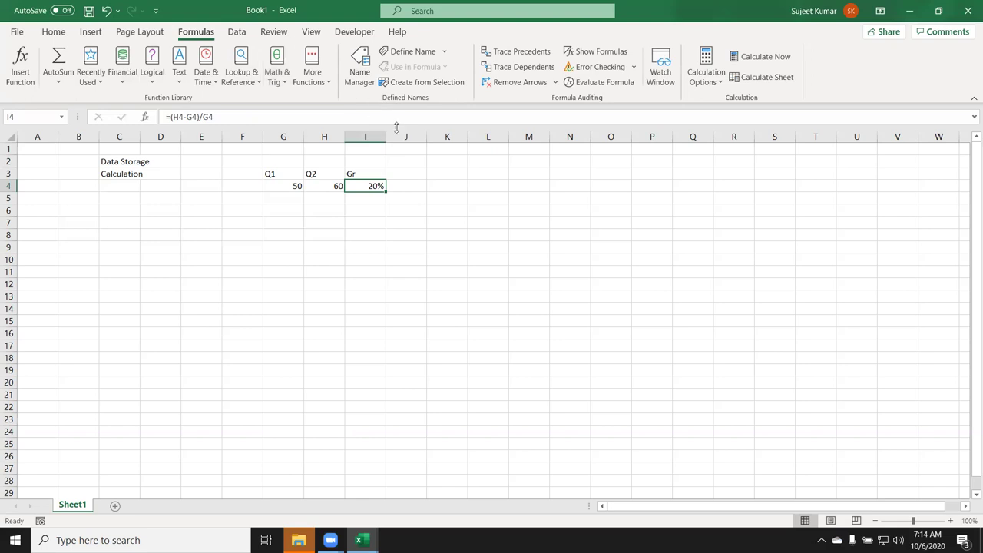
- Enter the word 'Analysis' in cell C4 below Calculation
{"action": "left_click", "coordinate": [433, 170]}
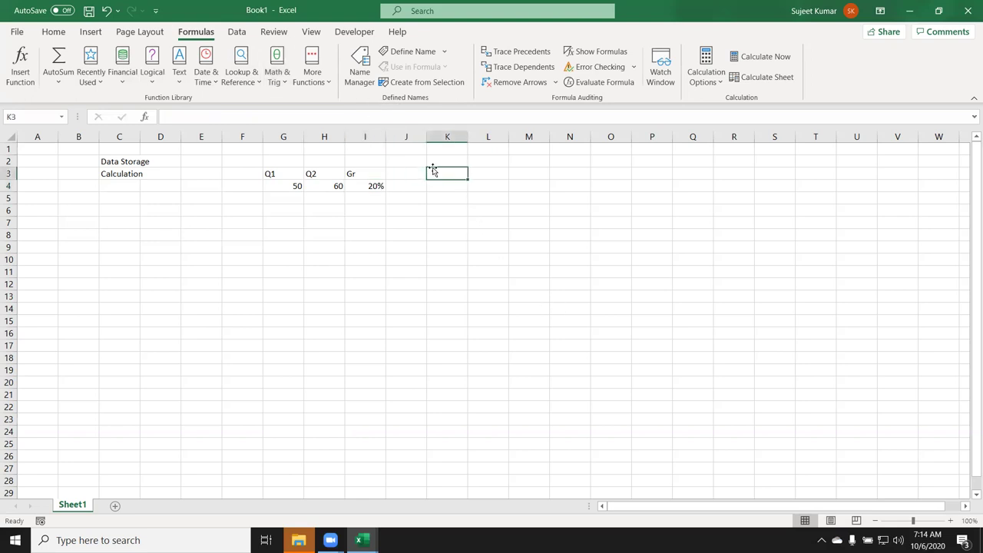
{"action": "left_click", "coordinate": [414, 185]}
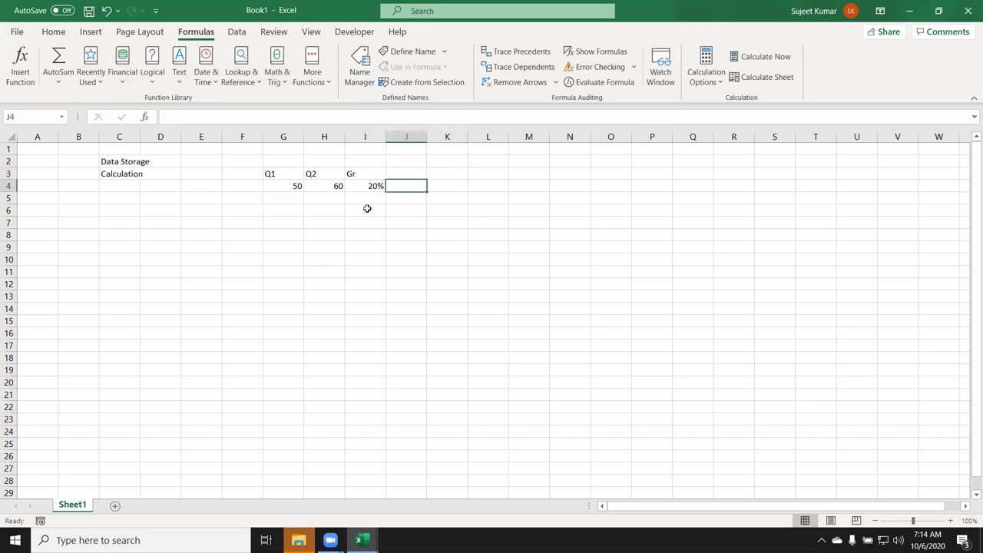
{"action": "left_click", "coordinate": [104, 186]}
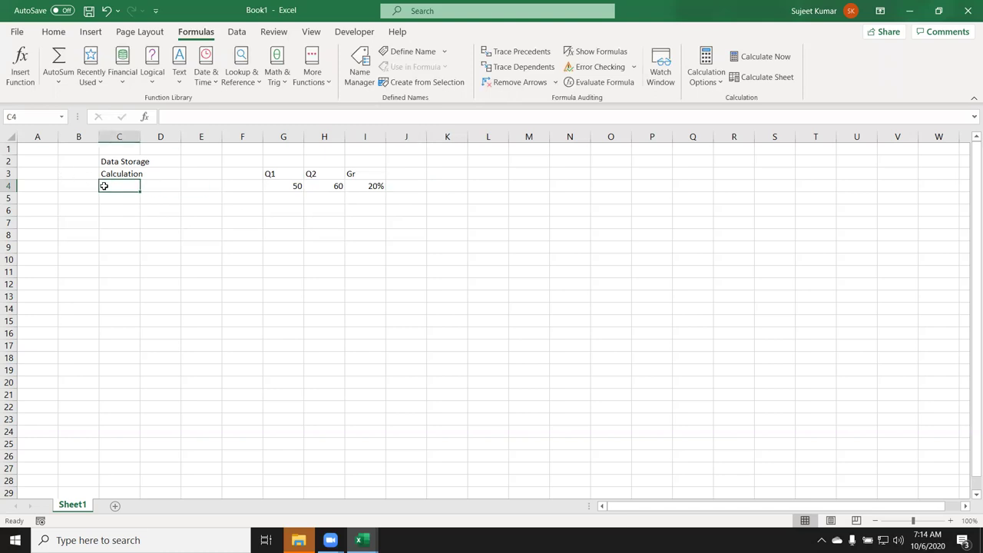
{"action": "type", "text": "An"}
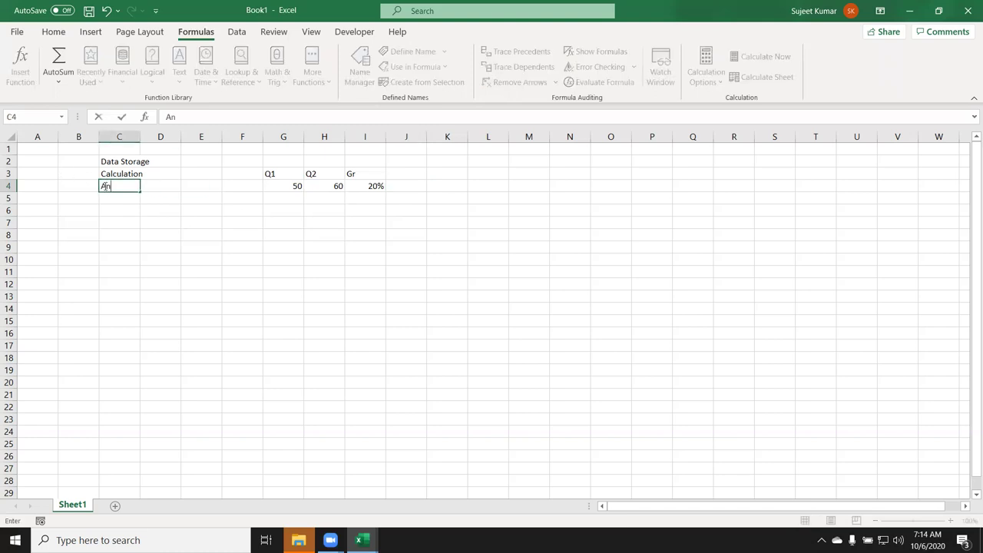
{"action": "type", "text": "alysi"}
{"action": "type", "text": "s"}
{"action": "key", "text": "Return"}
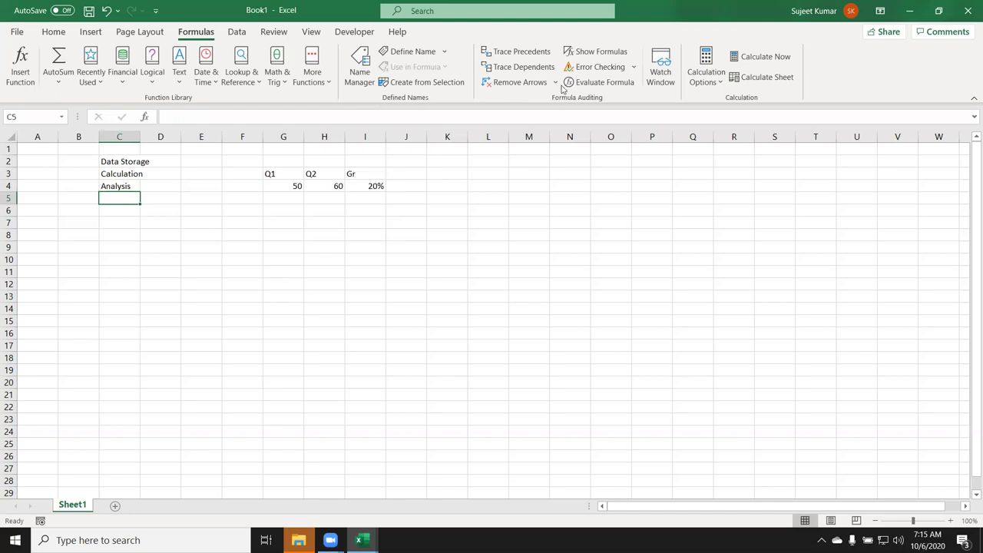
- Open the recent Data workbook and select the City, Area and Qty columns on Sheet1
{"action": "left_click", "coordinate": [17, 32]}
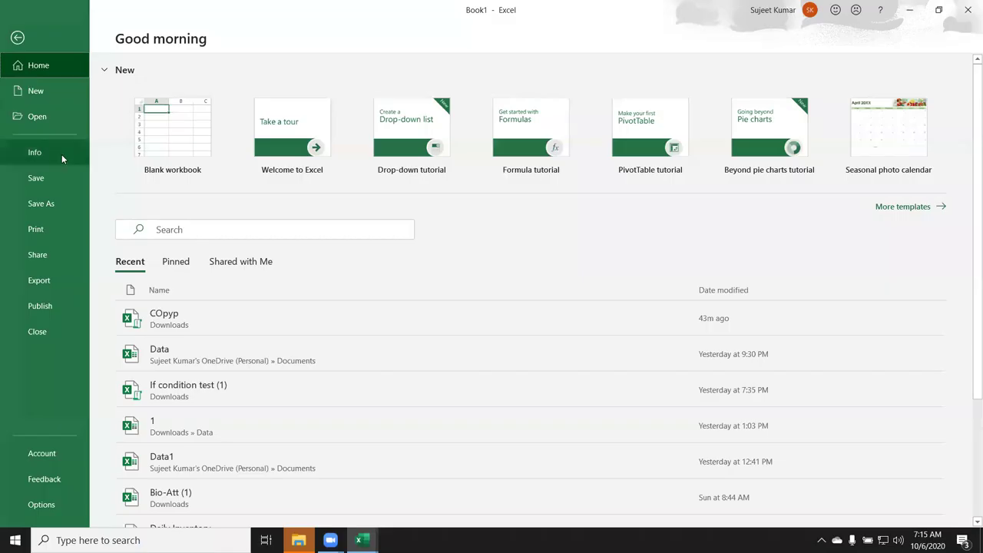
{"action": "left_click", "coordinate": [201, 355]}
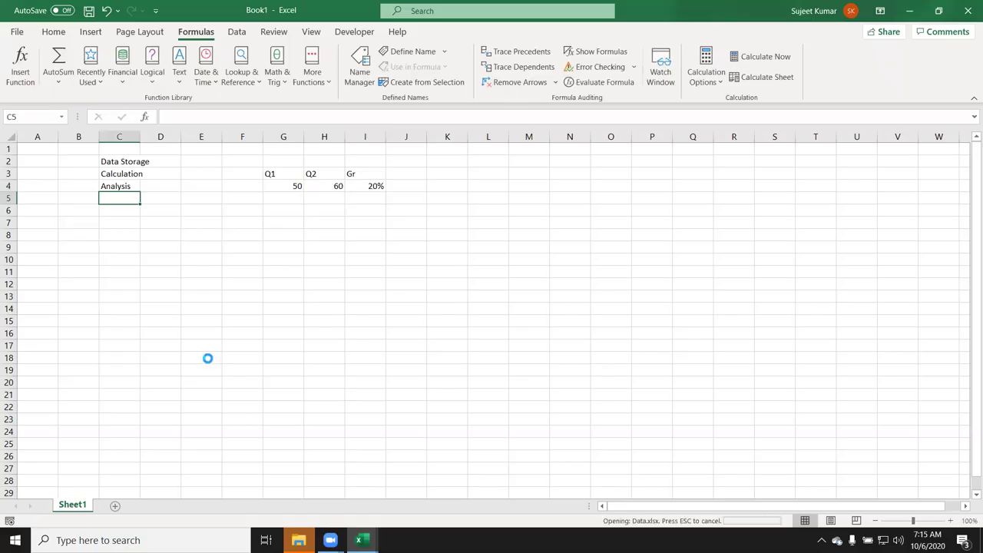
{"action": "left_click", "coordinate": [86, 504]}
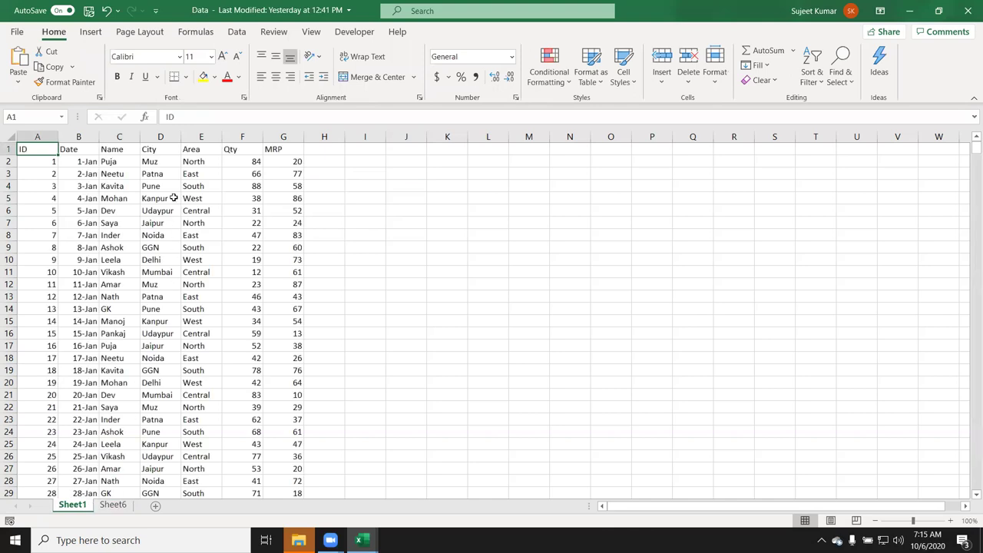
{"action": "left_click", "coordinate": [159, 142]}
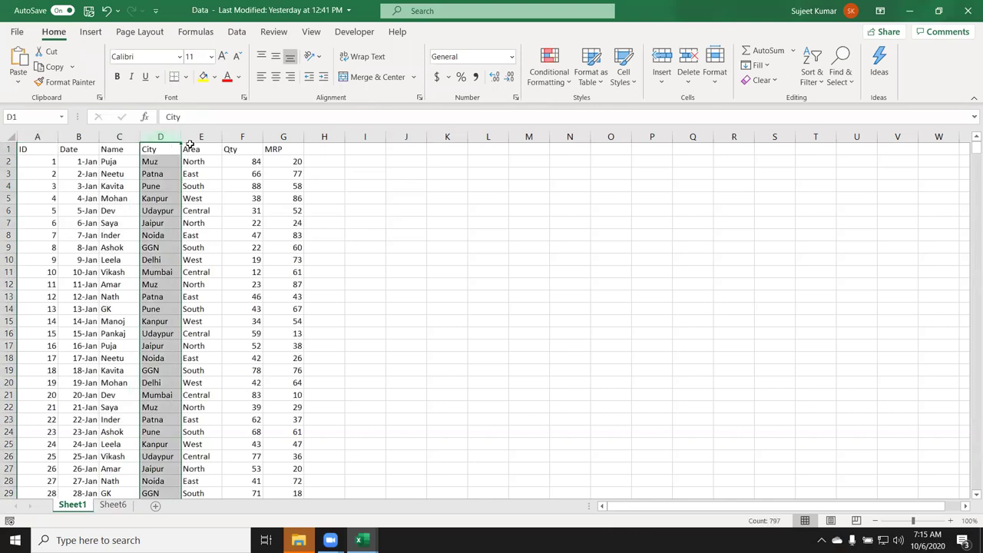
{"action": "left_click", "coordinate": [192, 141]}
{"action": "left_click", "coordinate": [239, 140]}
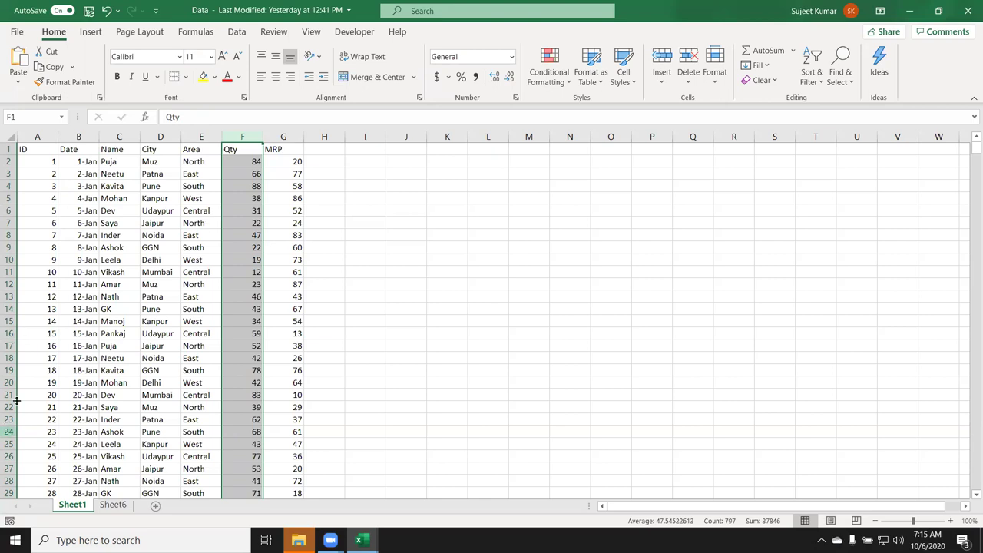
- Insert a PivotTable on a new sheet with City rows, Area columns and Sum of Qty values
{"action": "left_click", "coordinate": [33, 153]}
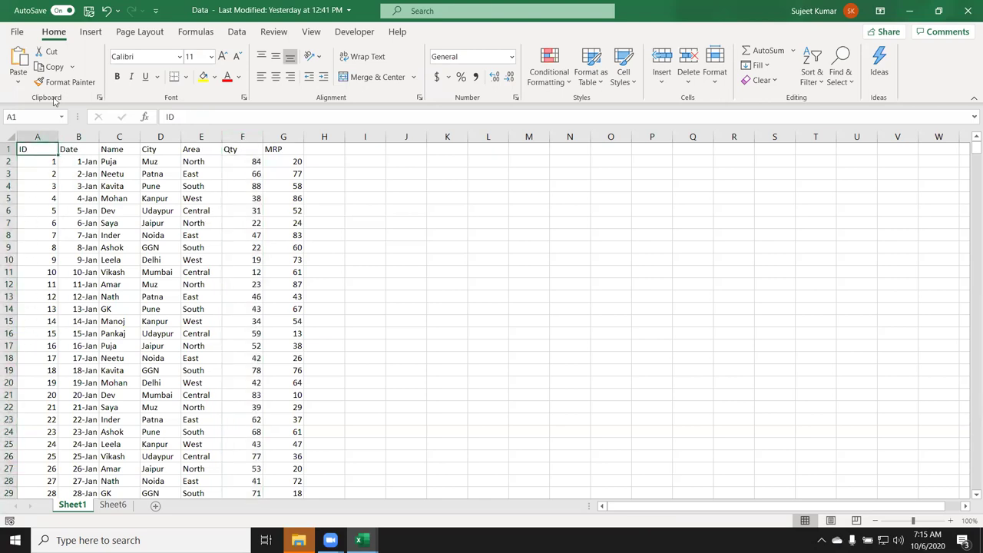
{"action": "left_click", "coordinate": [82, 35]}
{"action": "left_click", "coordinate": [34, 59]}
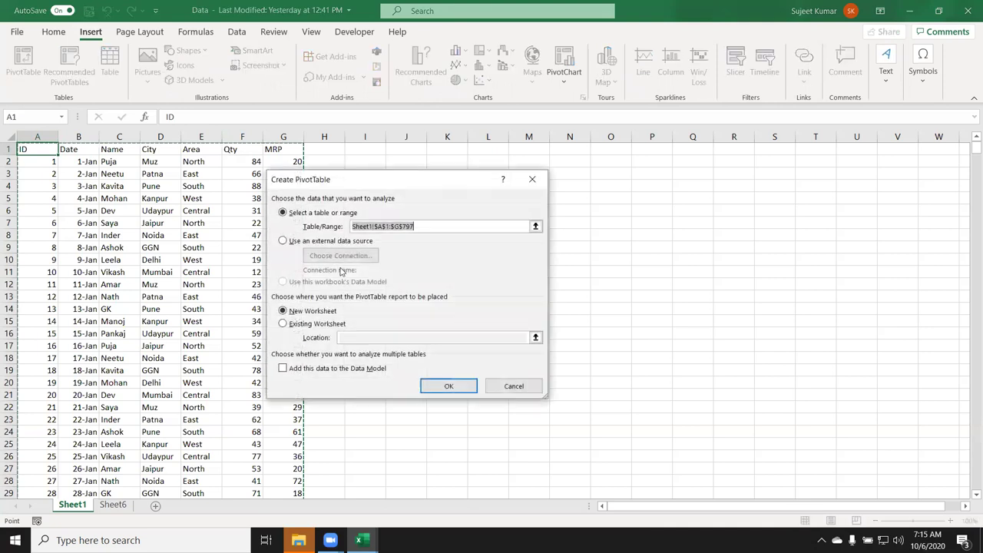
{"action": "left_click", "coordinate": [426, 383]}
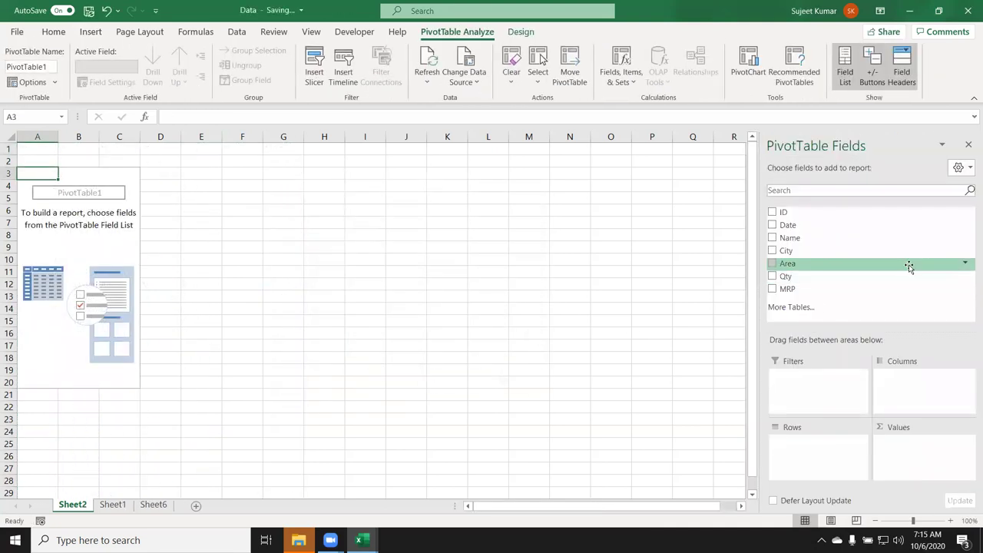
{"action": "mouse_move", "coordinate": [907, 252]}
{"action": "left_mouse_down"}
{"action": "mouse_move", "coordinate": [901, 292]}
{"action": "mouse_move", "coordinate": [832, 441]}
{"action": "left_mouse_up"}
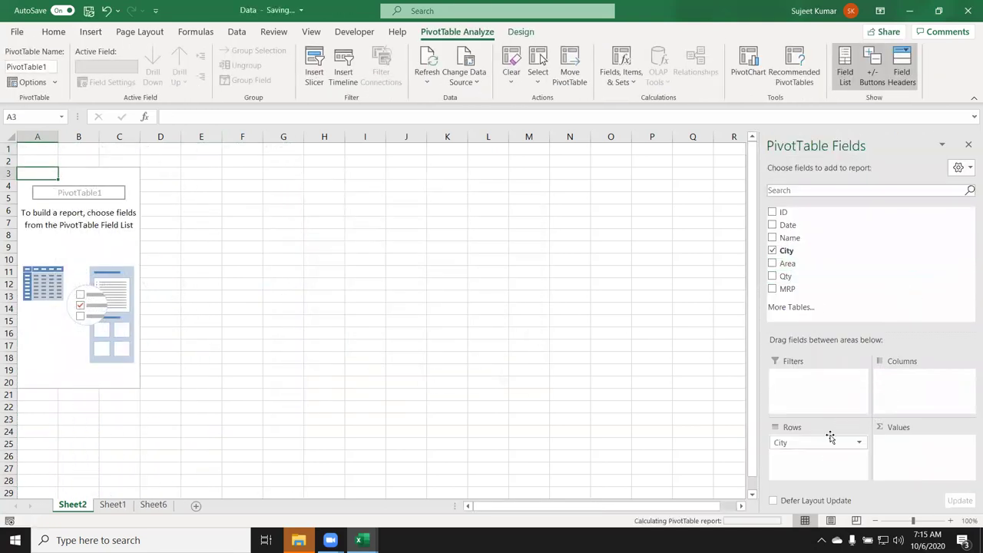
{"action": "left_click_drag", "start_coordinate": [791, 263], "coordinate": [904, 376]}
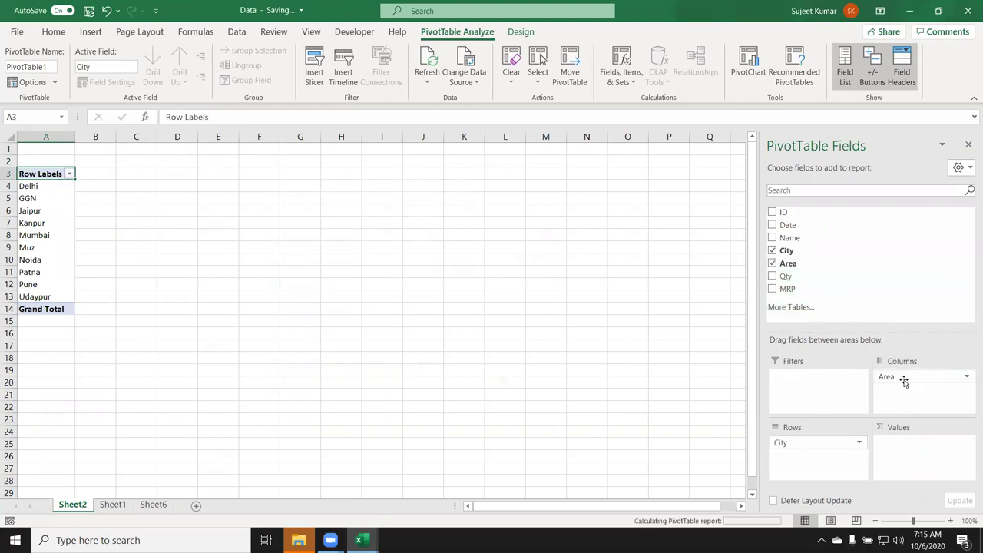
{"action": "mouse_move", "coordinate": [799, 278]}
{"action": "left_mouse_down"}
{"action": "mouse_move", "coordinate": [881, 407]}
{"action": "mouse_move", "coordinate": [895, 449]}
{"action": "left_mouse_up"}
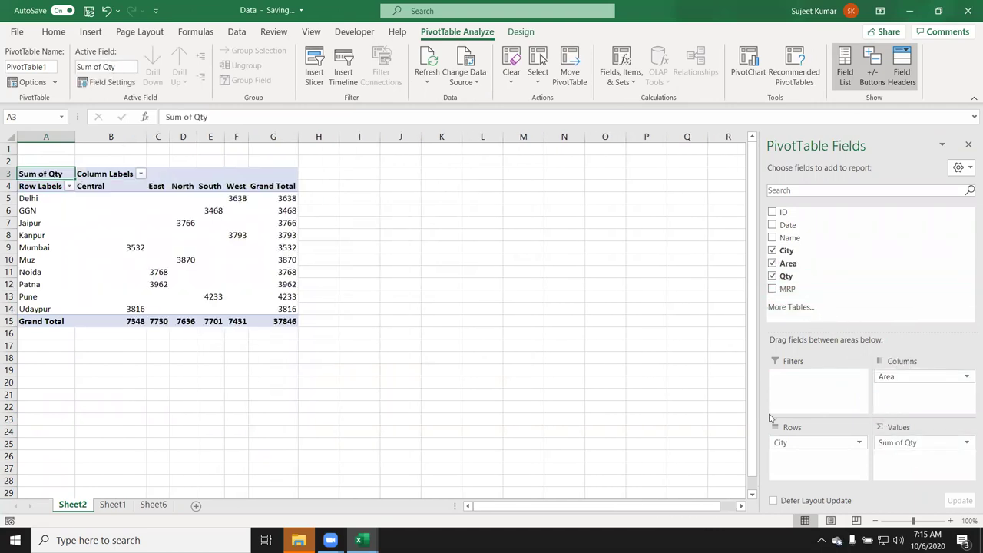
{"action": "left_click", "coordinate": [91, 32]}
- Apply a Medium PivotTable style with black header and total rows over a light-blue body
{"action": "left_click", "coordinate": [521, 31]}
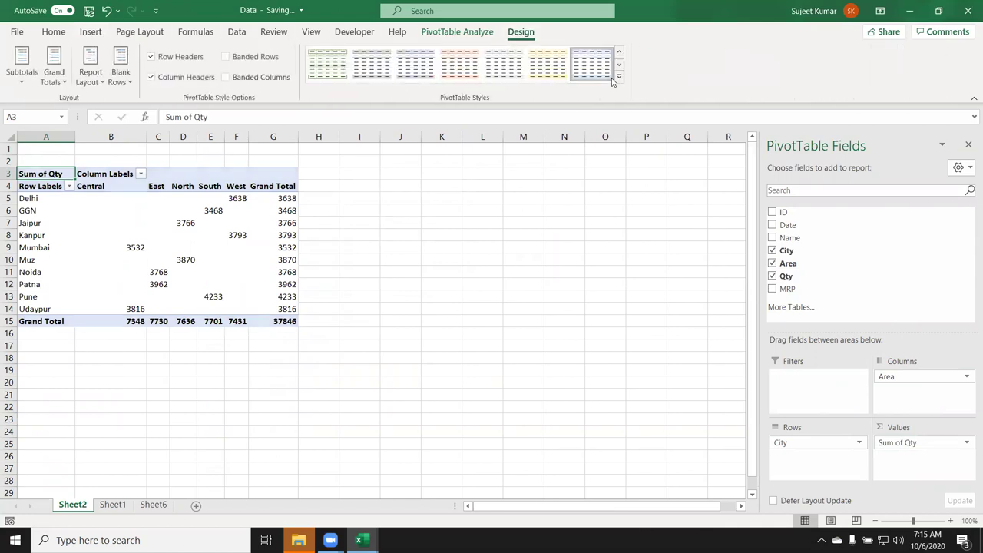
{"action": "left_click", "coordinate": [619, 77]}
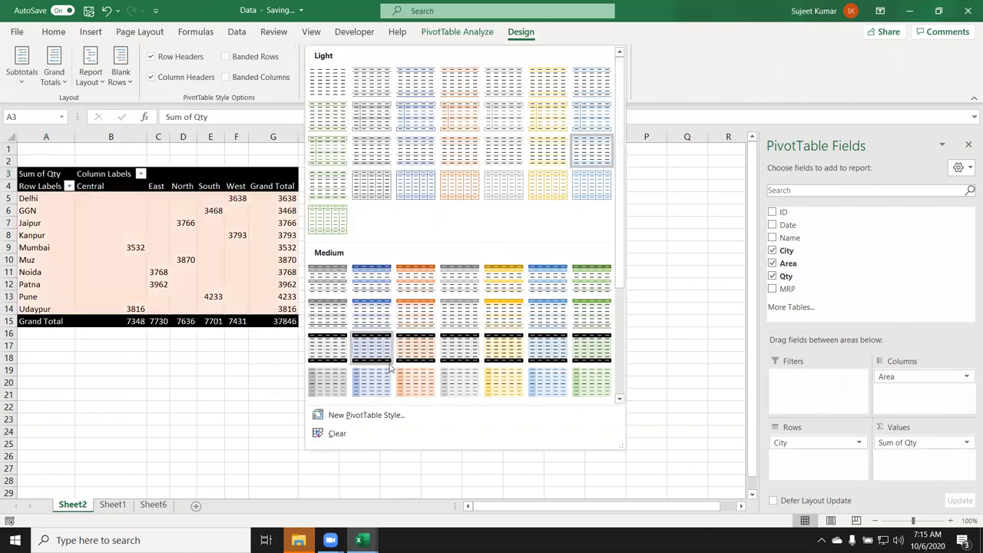
{"action": "left_click", "coordinate": [370, 347]}
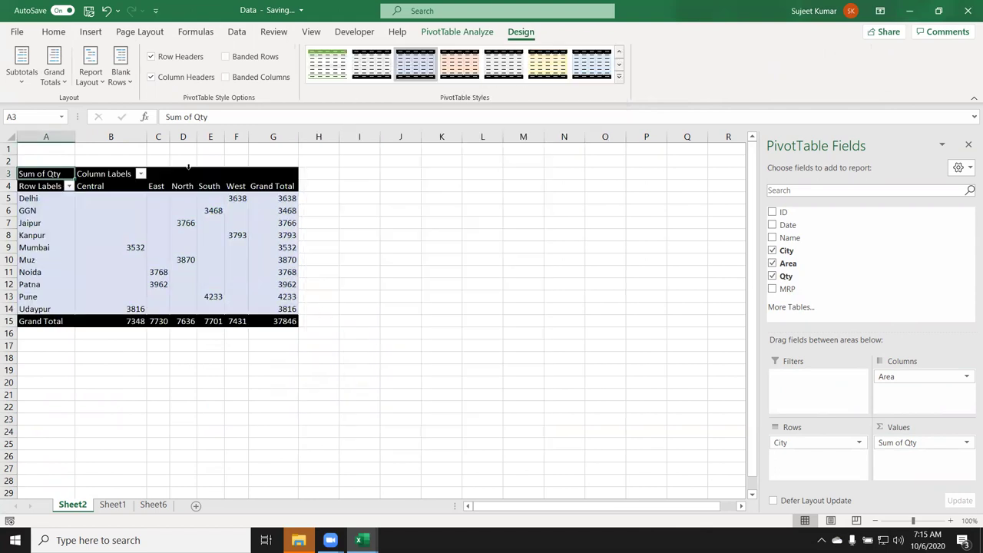
{"action": "left_click", "coordinate": [91, 31]}
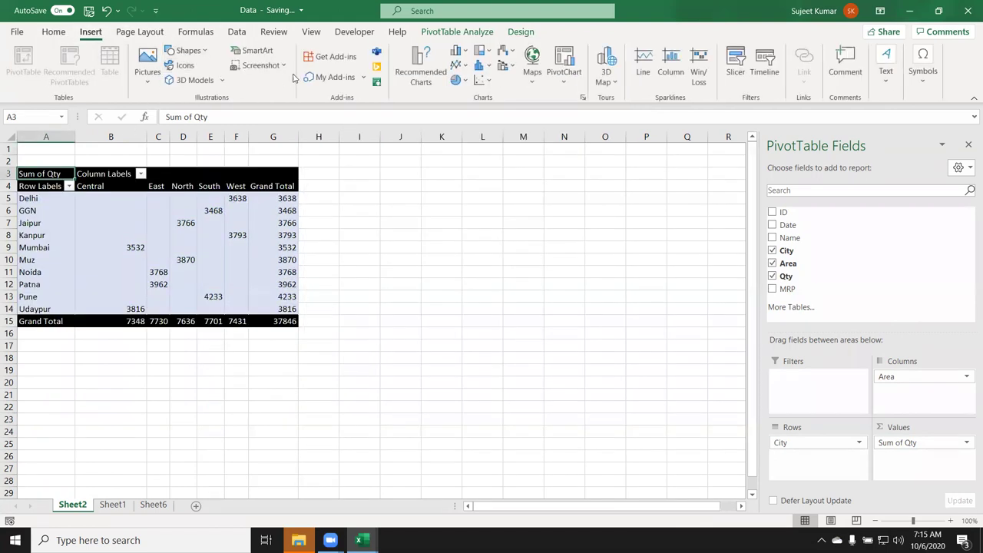
- Insert a 2-D clustered column PivotChart and move and enlarge it beside the pivot table
{"action": "left_click", "coordinate": [458, 52]}
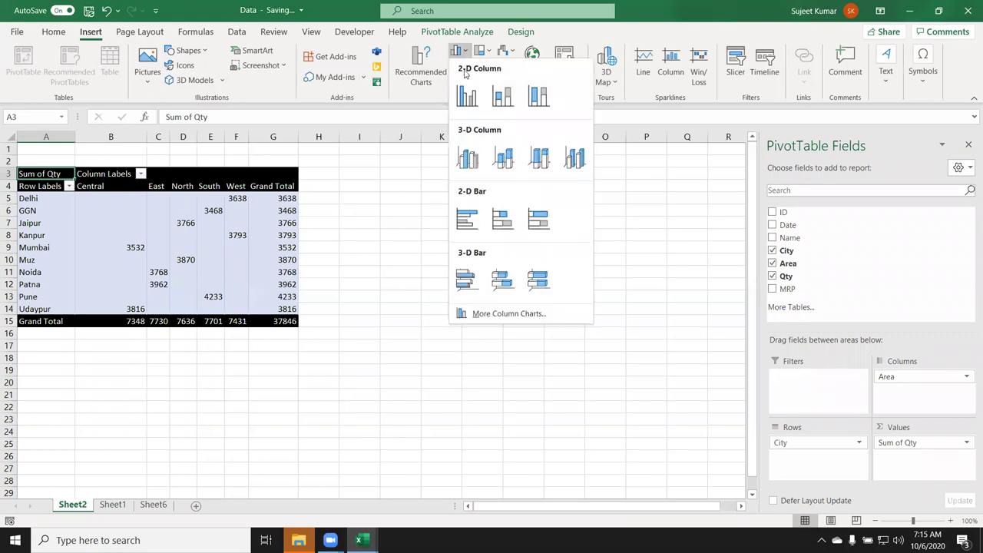
{"action": "left_click", "coordinate": [467, 87]}
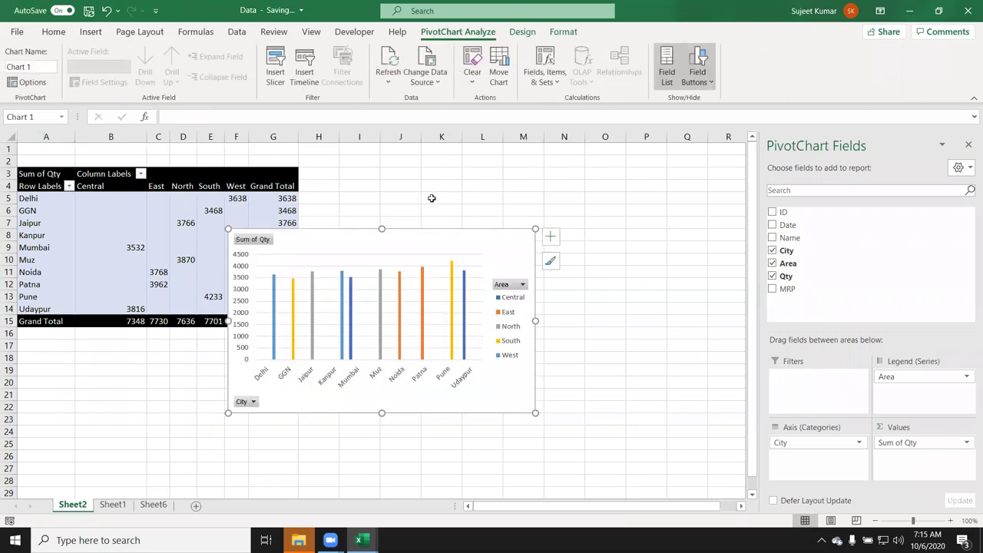
{"action": "mouse_move", "coordinate": [405, 239]}
{"action": "left_mouse_down"}
{"action": "mouse_move", "coordinate": [463, 201]}
{"action": "mouse_move", "coordinate": [489, 156]}
{"action": "left_mouse_up"}
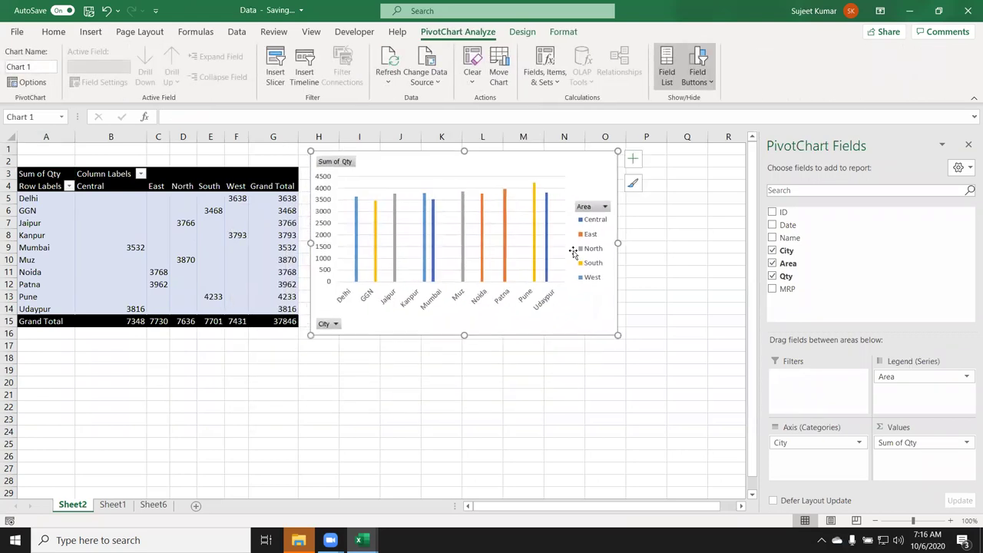
{"action": "left_click_drag", "start_coordinate": [617, 335], "coordinate": [700, 371]}
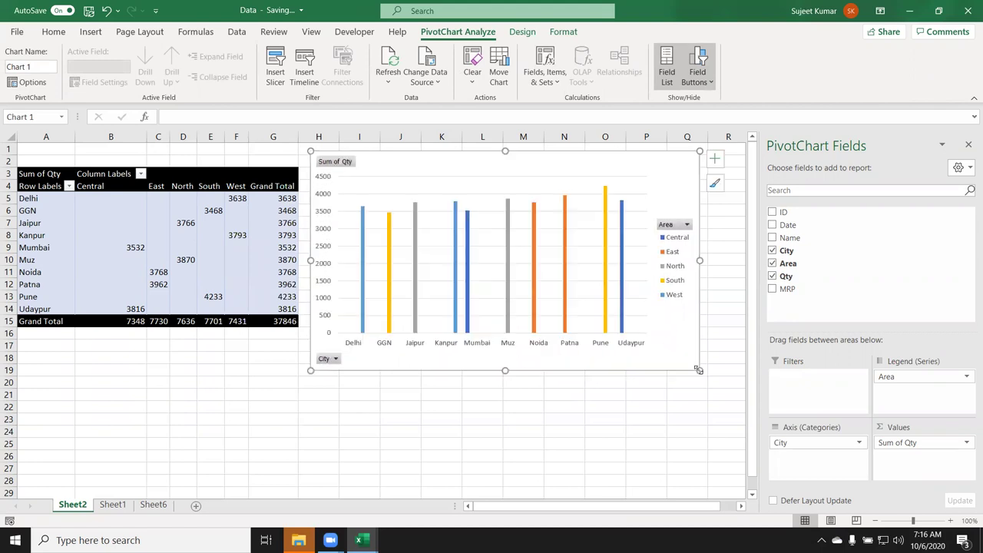
- Give the PivotChart a dark chart style and deselect it
{"action": "left_click", "coordinate": [524, 32]}
{"action": "left_click", "coordinate": [550, 75]}
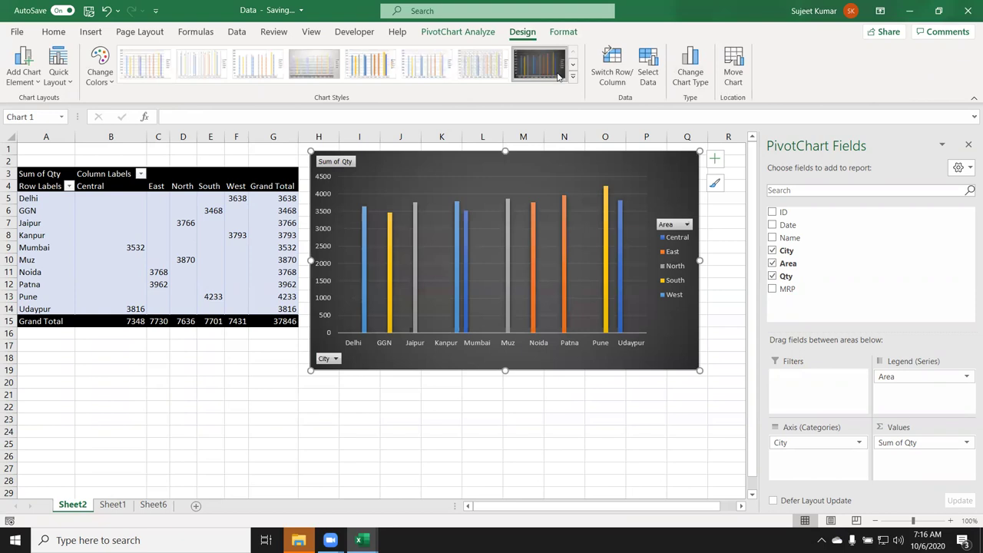
{"action": "left_click", "coordinate": [522, 452]}
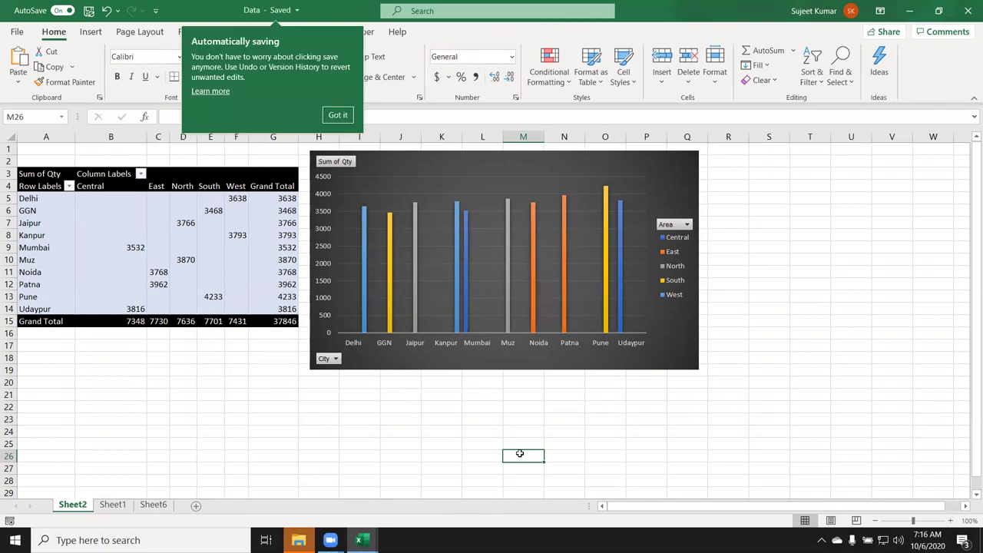
- Dismiss the autosave notice and select the Qty PivotTable to bring up its field list
{"action": "left_click", "coordinate": [339, 115]}
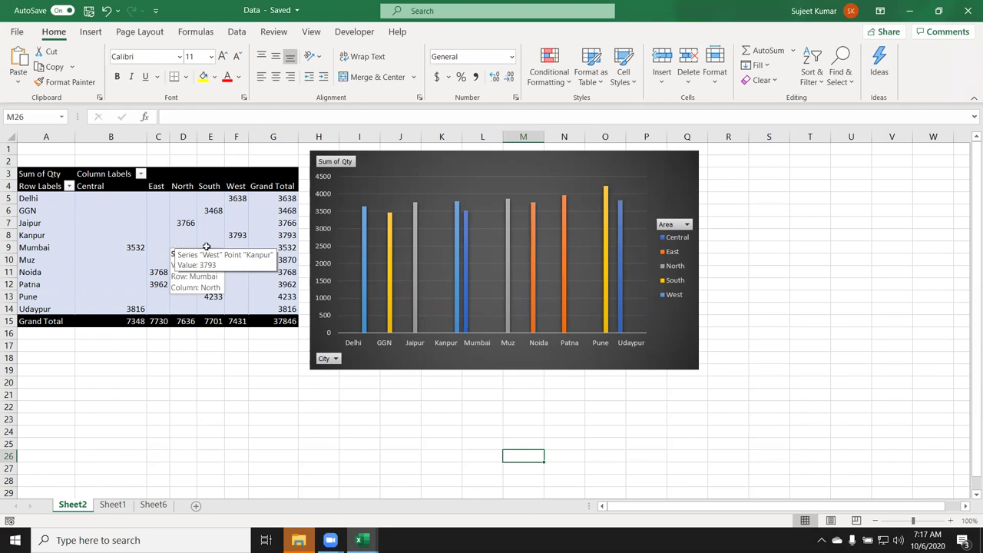
{"action": "left_click", "coordinate": [207, 246]}
- Add Name as a report filter and filter the PivotTable to the first name
{"action": "left_click_drag", "start_coordinate": [828, 234], "coordinate": [819, 390]}
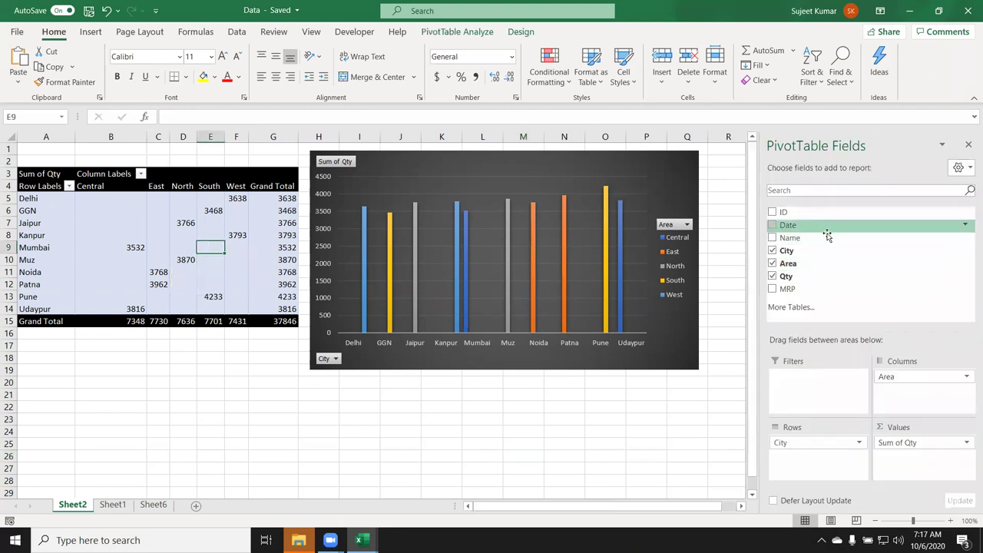
{"action": "left_click", "coordinate": [477, 409]}
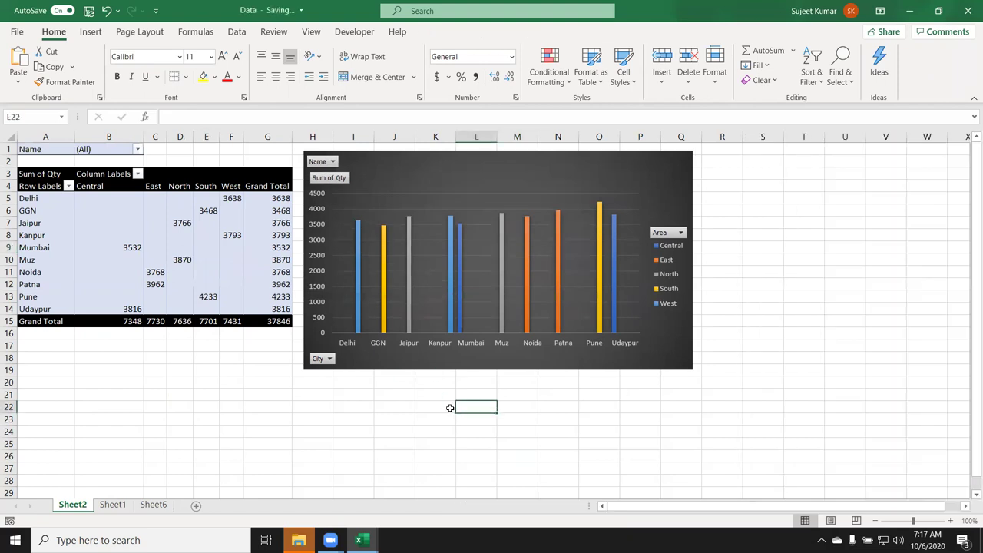
{"action": "left_click", "coordinate": [137, 149]}
{"action": "left_click", "coordinate": [31, 190]}
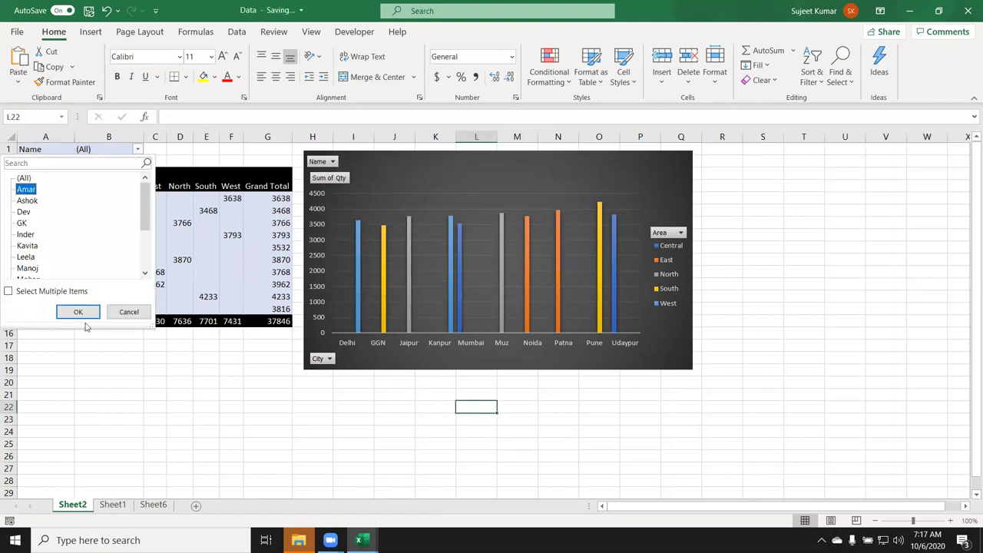
{"action": "left_click", "coordinate": [79, 311]}
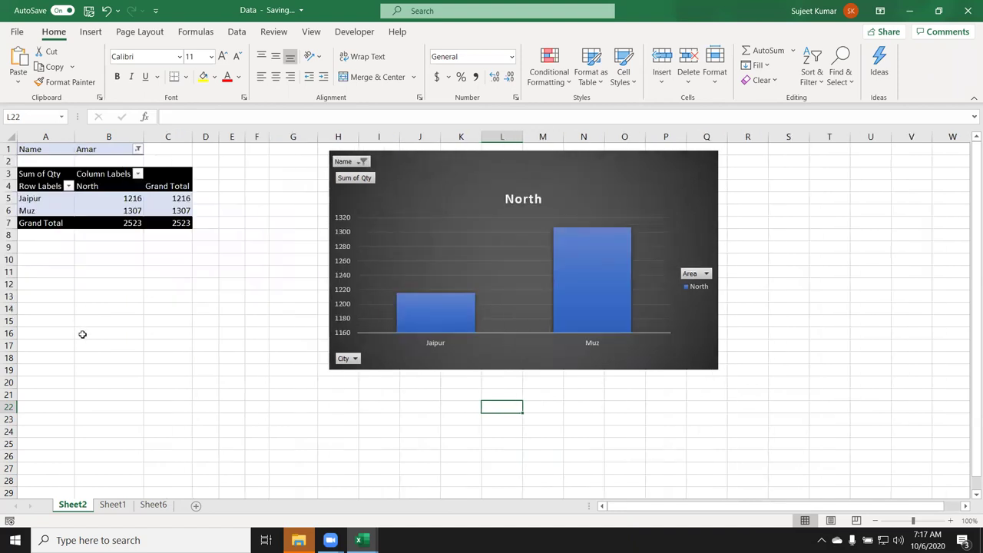
- Switch the Name filter to another person, showing Central totals, then minimise Excel with Win+D
{"action": "left_click", "coordinate": [137, 151]}
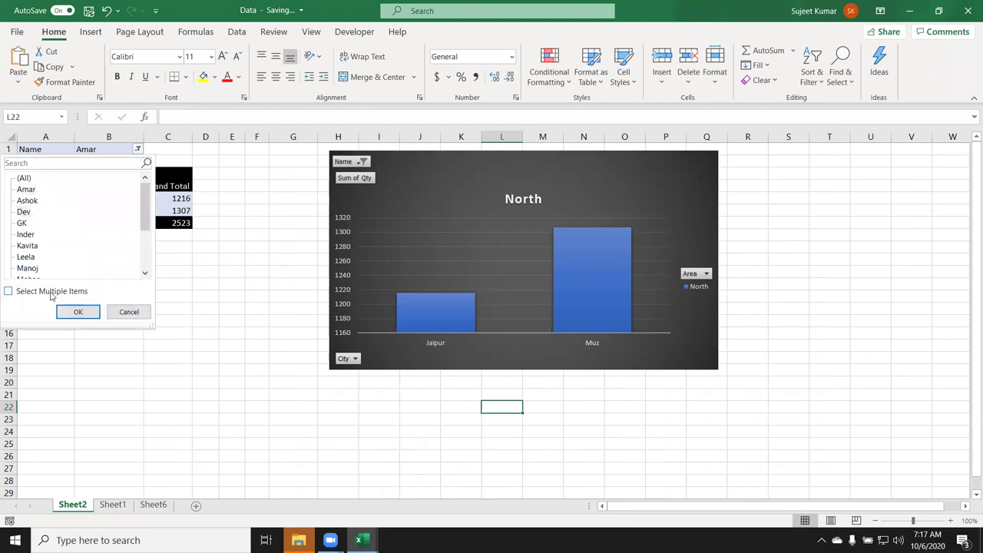
{"action": "left_click", "coordinate": [65, 310]}
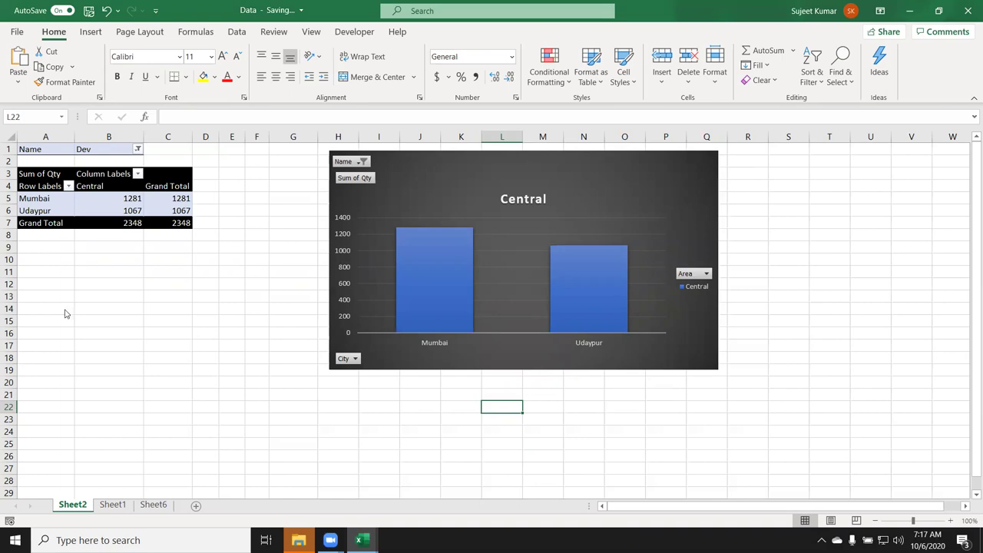
{"action": "key", "text": "super+d"}
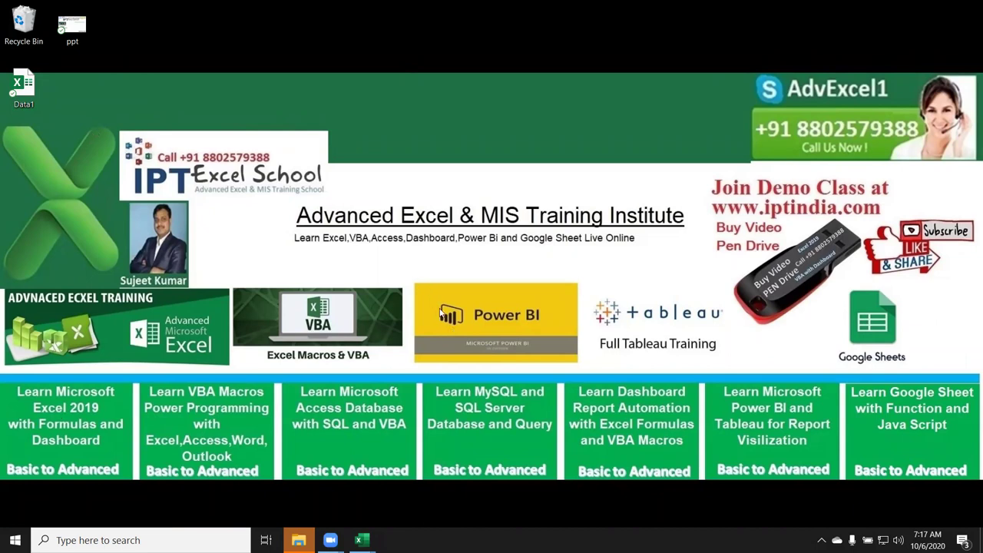
- Drag a selection box on the desktop, then restore the Excel workbook with Win+D
{"action": "left_click_drag", "start_coordinate": [395, 259], "coordinate": [597, 381]}
{"action": "key", "text": "super+d"}
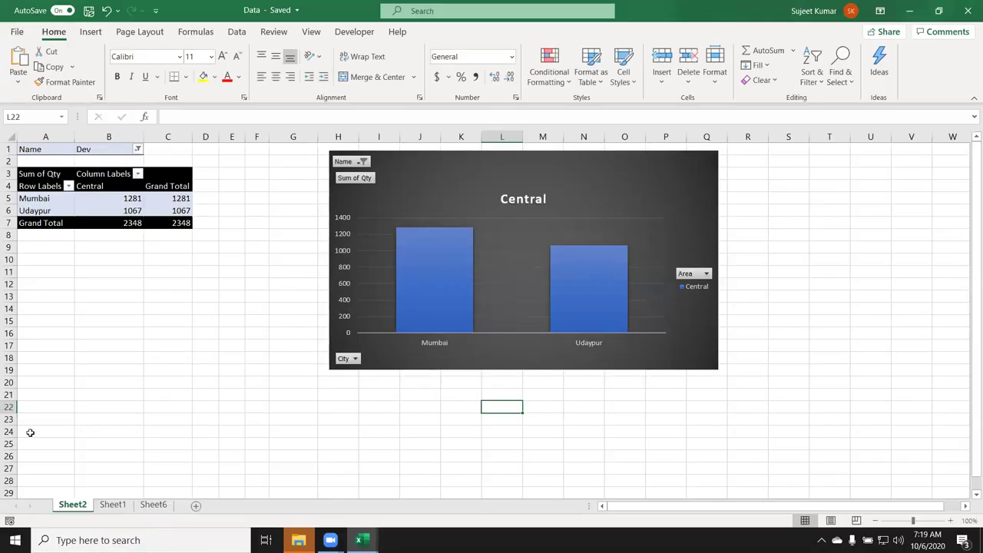
- Select cell C22 and switch to Sheet1's source sales table
{"action": "left_click", "coordinate": [176, 409]}
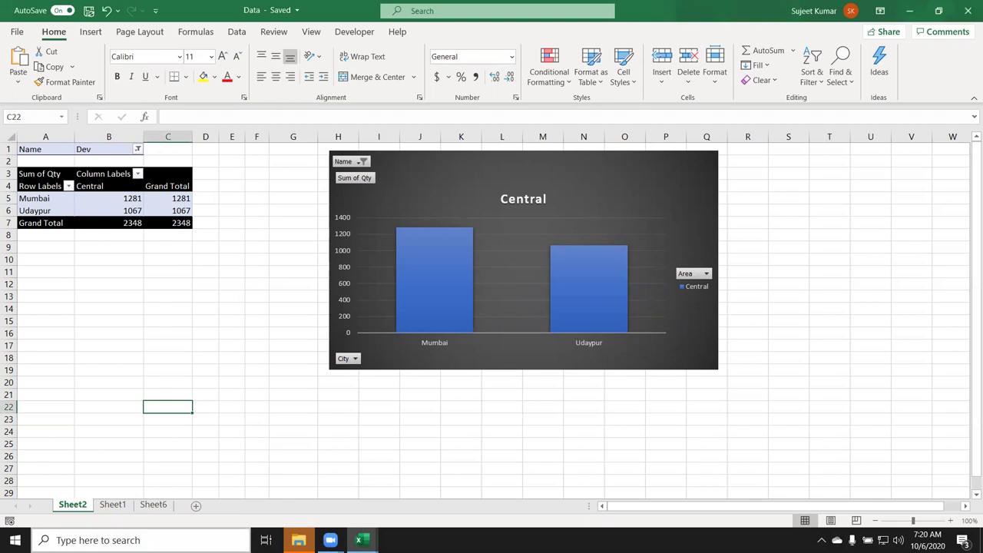
{"action": "left_click", "coordinate": [115, 507]}
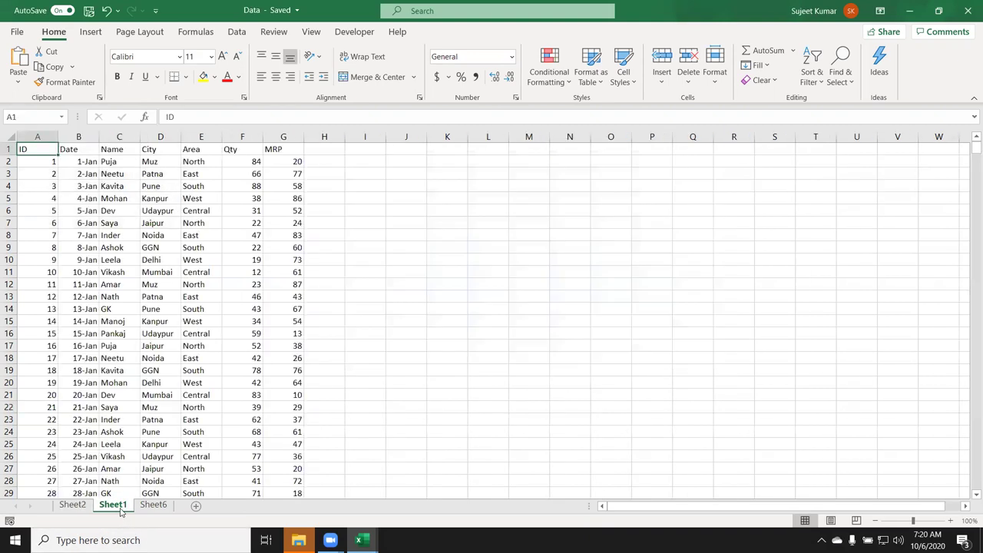